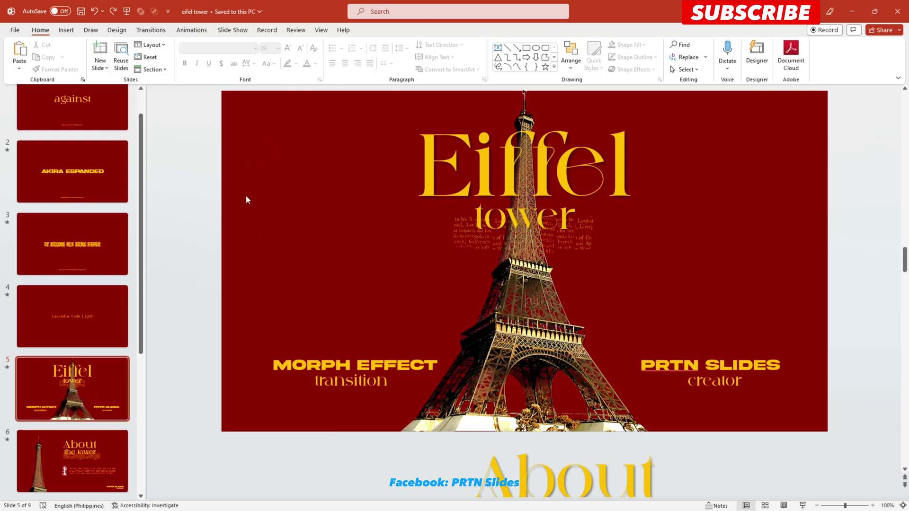
click(480, 131)
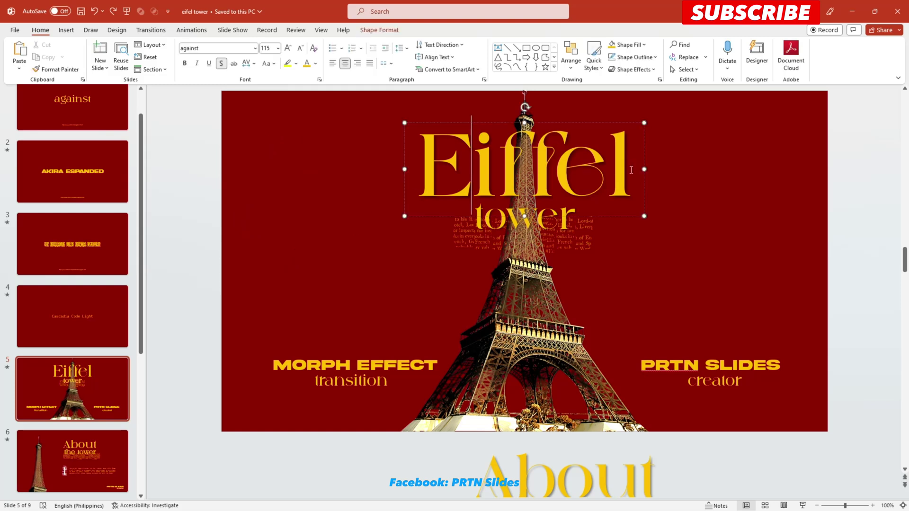
key(ctrl+a)
click(411, 369)
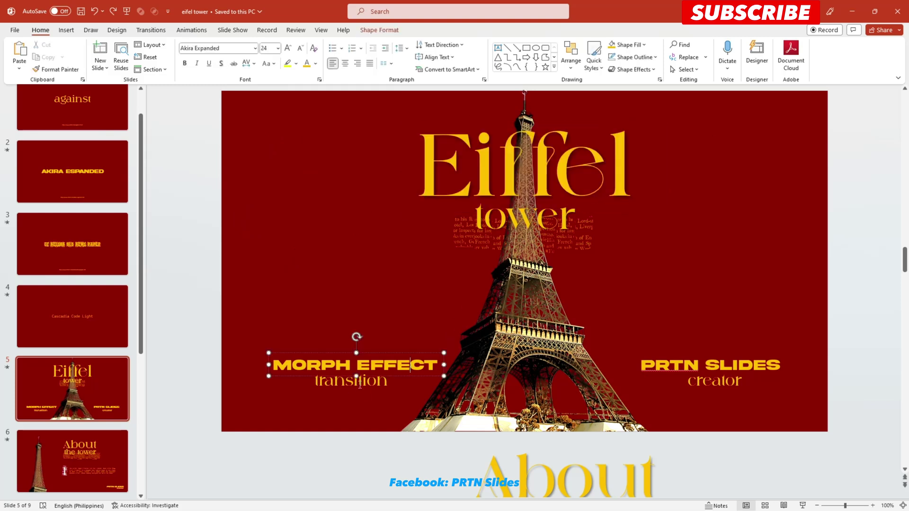
click(360, 384)
click(711, 365)
click(712, 381)
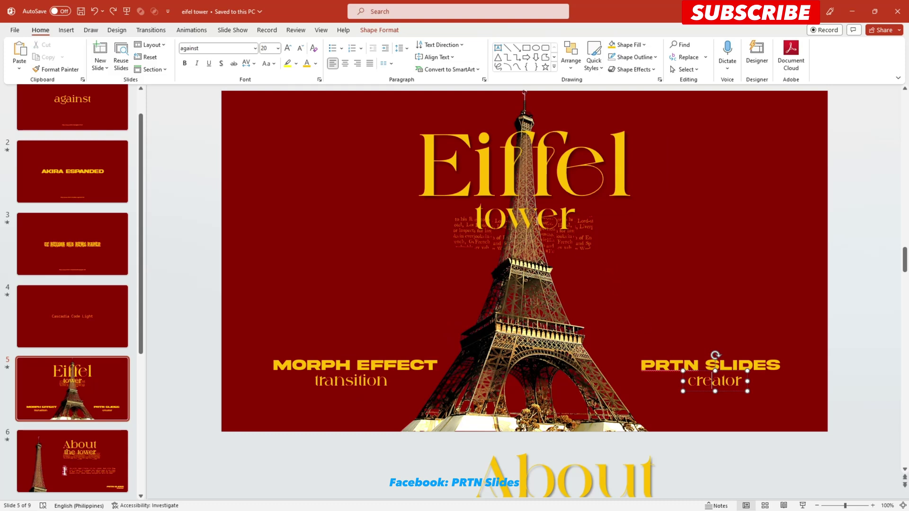
click(800, 213)
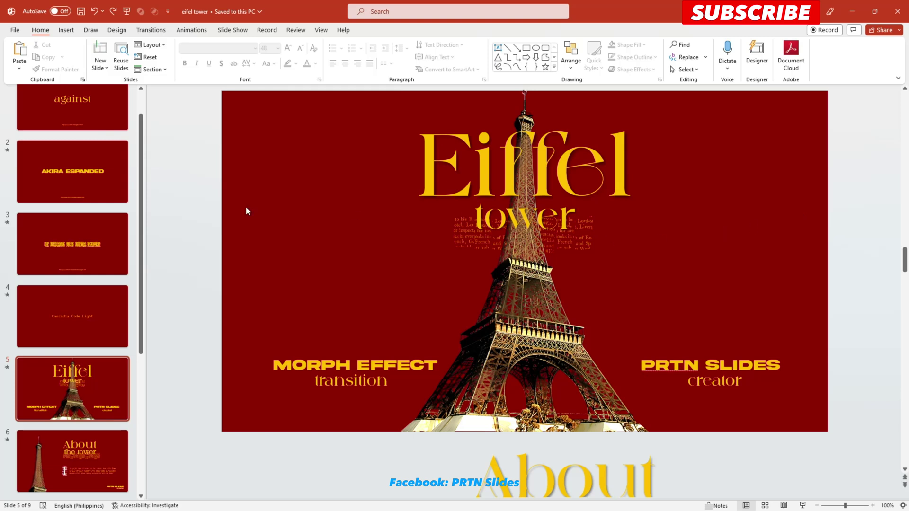
drag(142, 180, 144, 159)
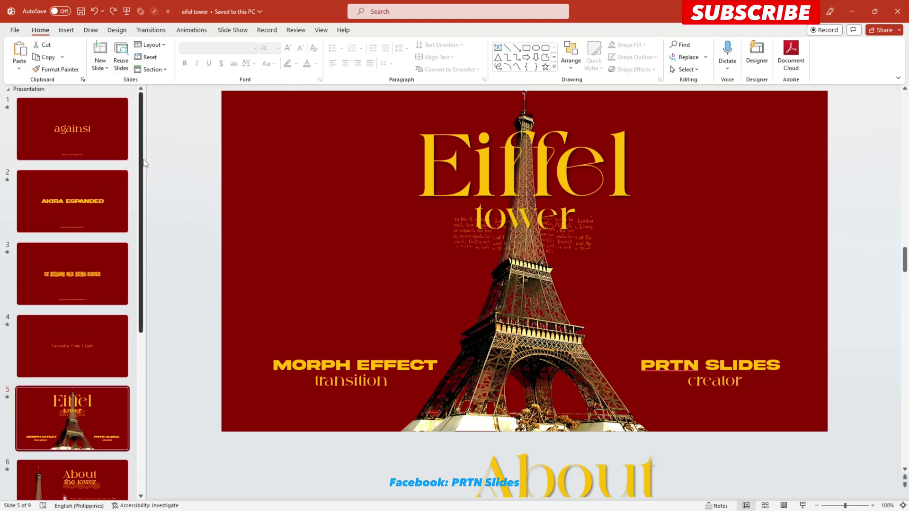
click(101, 140)
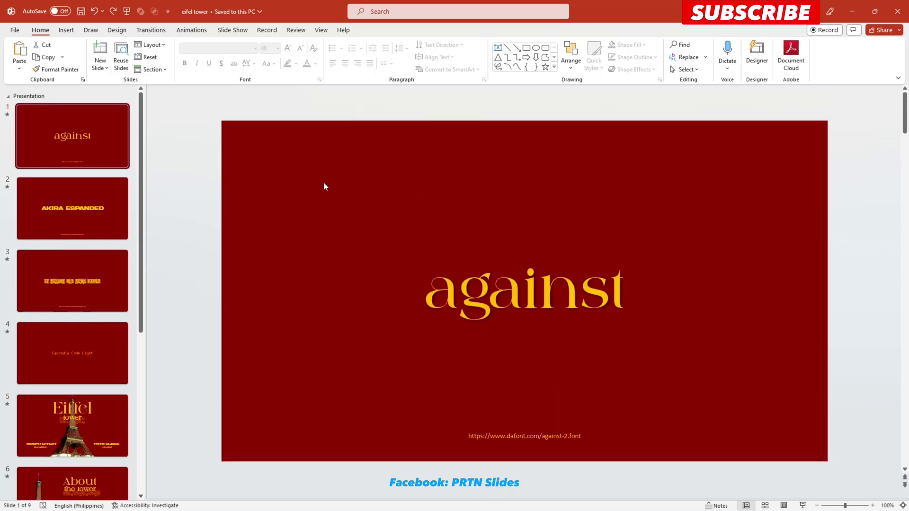
click(73, 215)
click(79, 283)
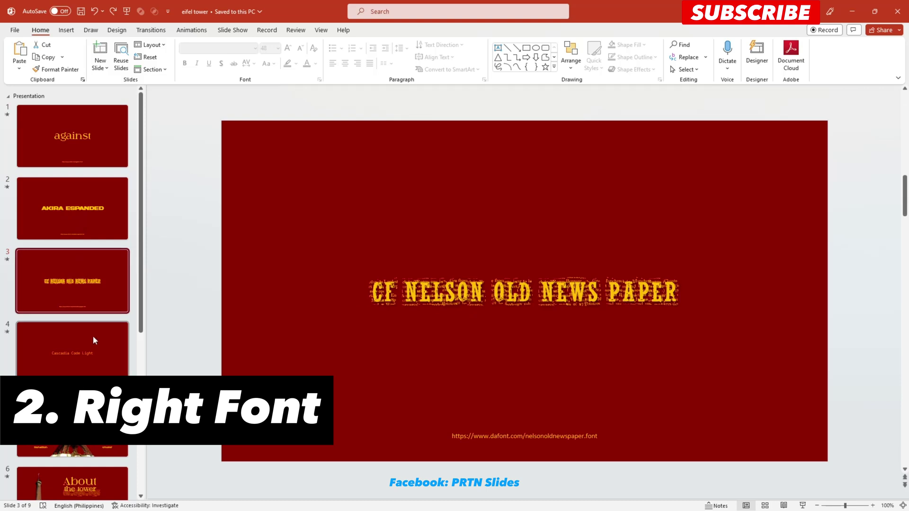
click(93, 340)
click(89, 153)
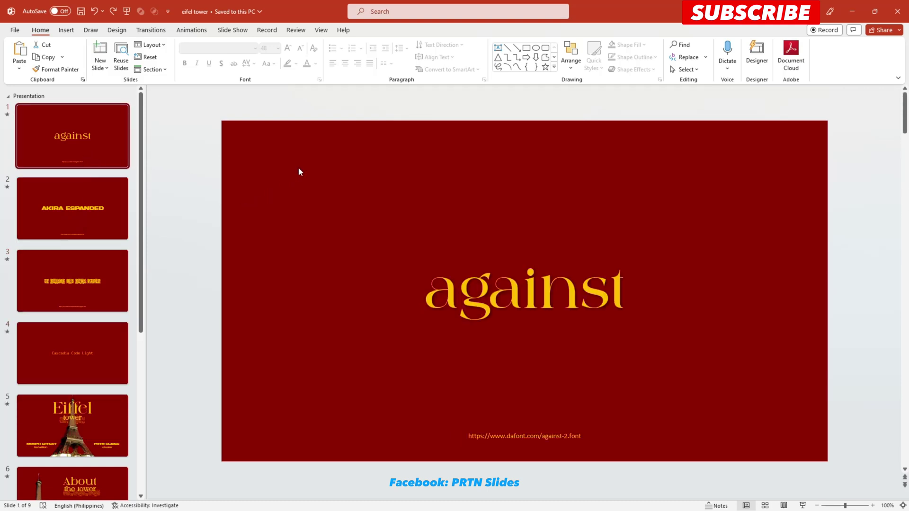
click(101, 215)
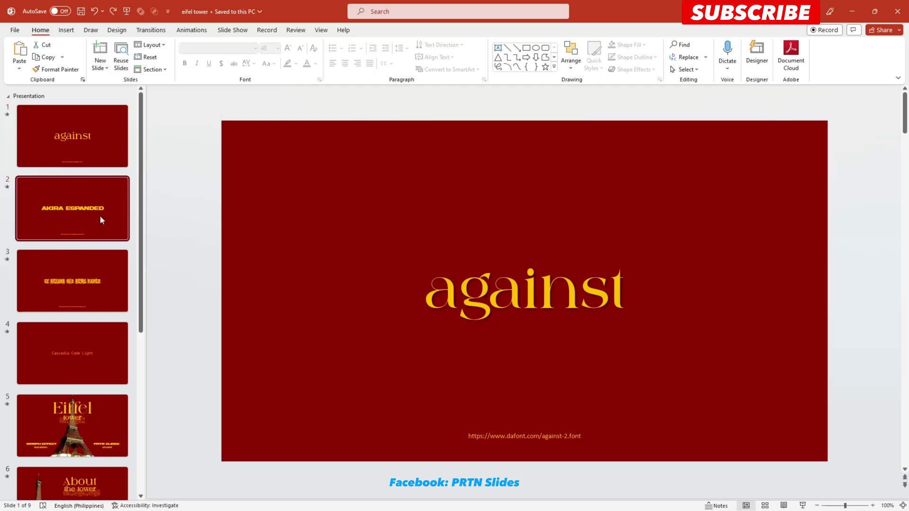
click(77, 287)
click(87, 364)
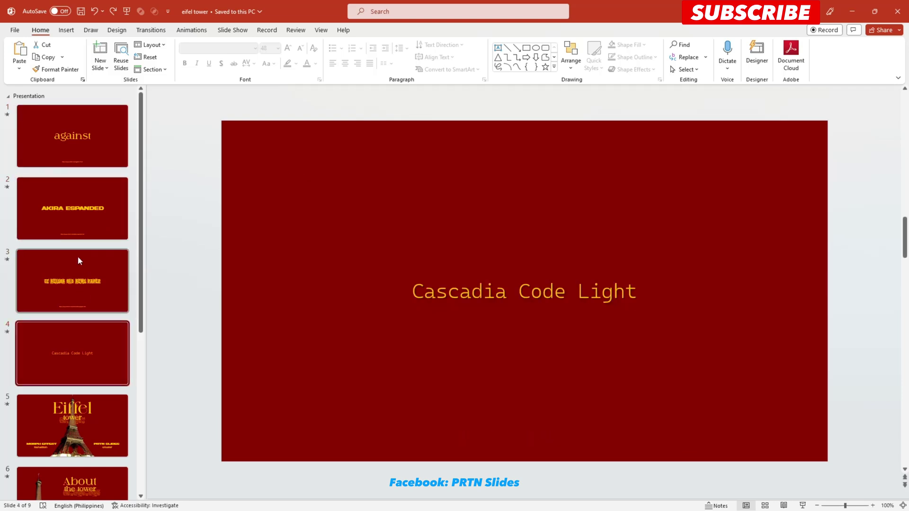
click(63, 161)
click(66, 223)
click(75, 398)
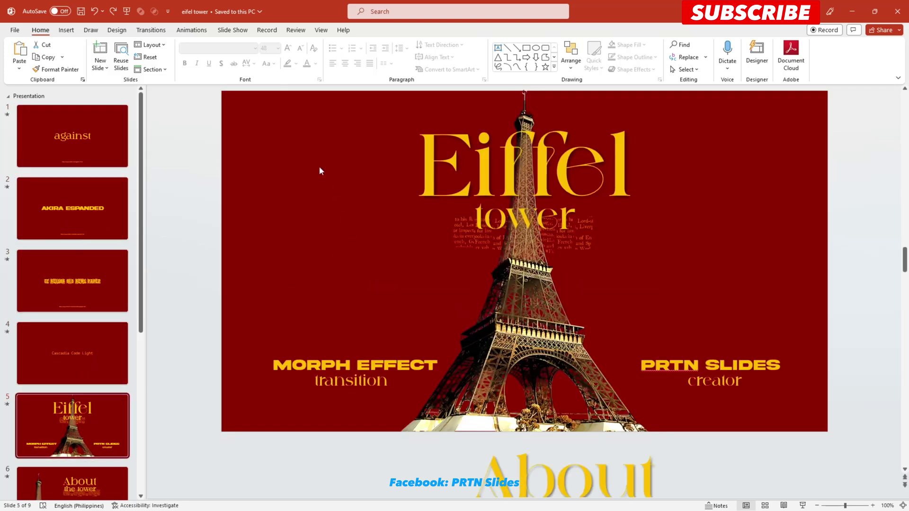
click(472, 165)
click(374, 379)
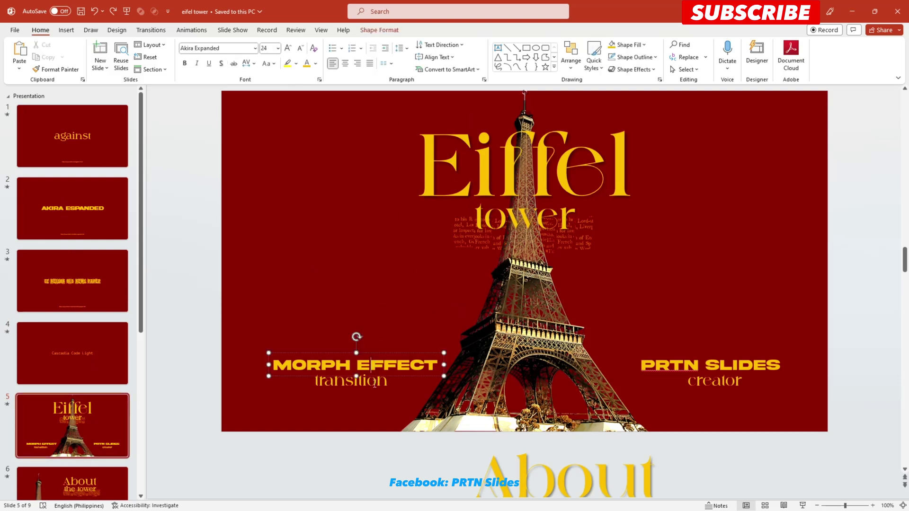
click(558, 218)
click(677, 365)
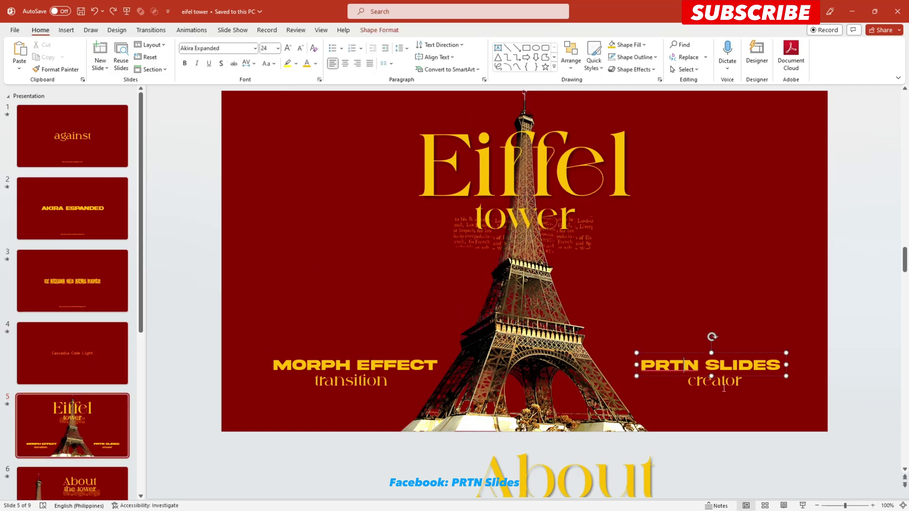
click(710, 383)
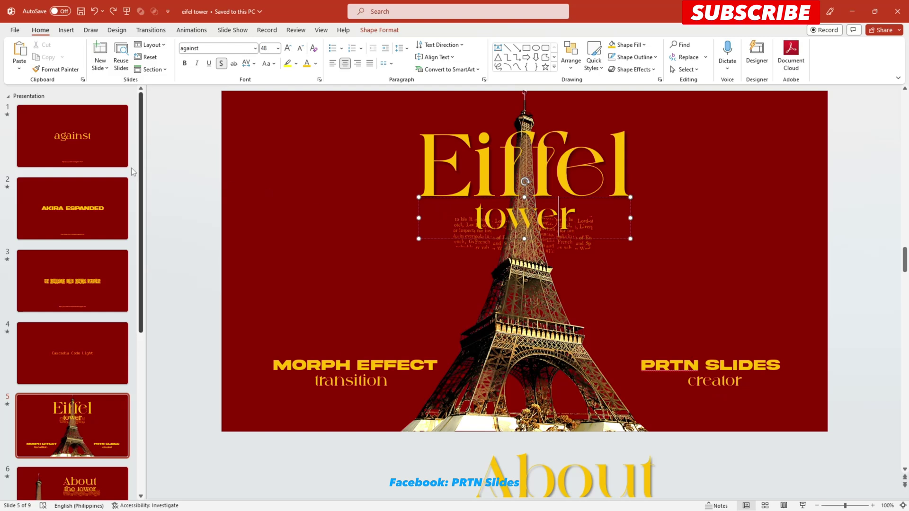
click(83, 212)
click(94, 166)
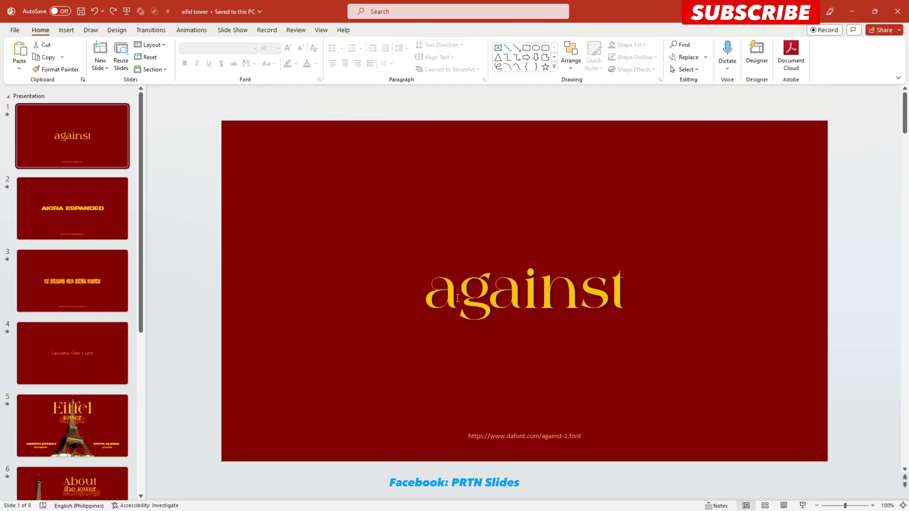
click(440, 294)
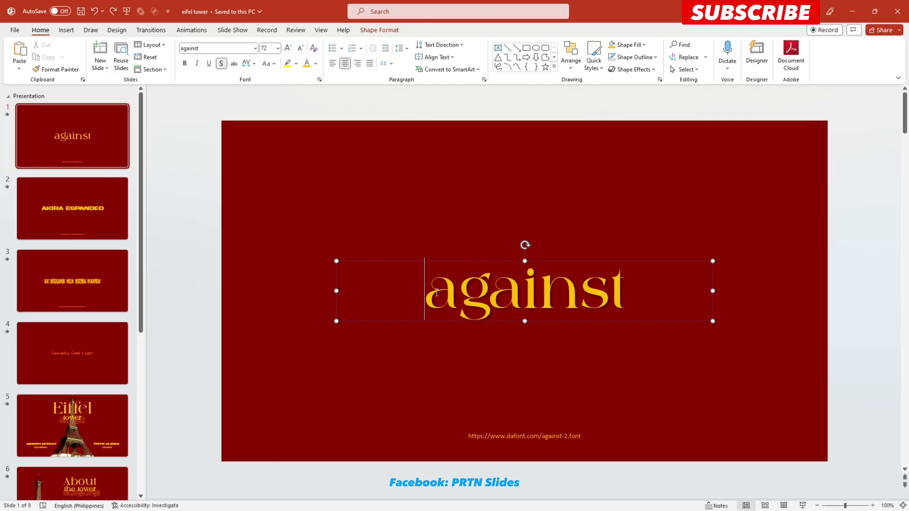
click(622, 304)
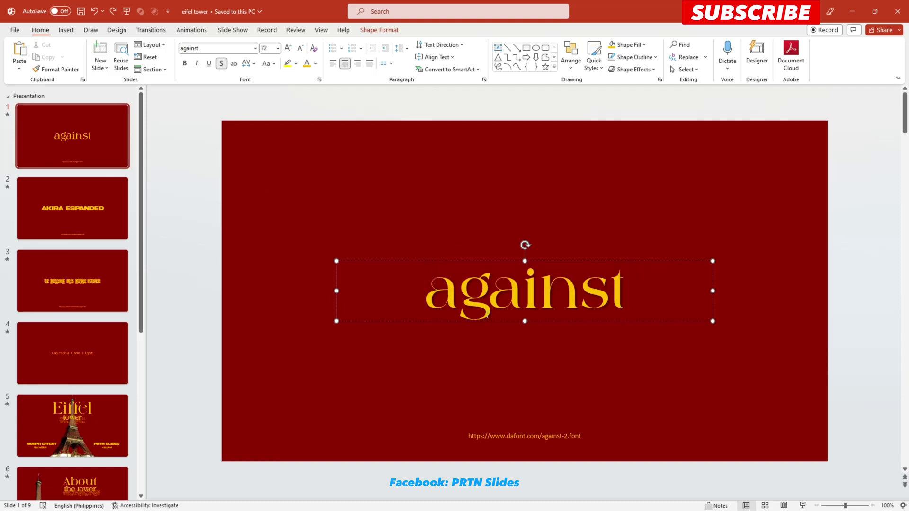
click(91, 431)
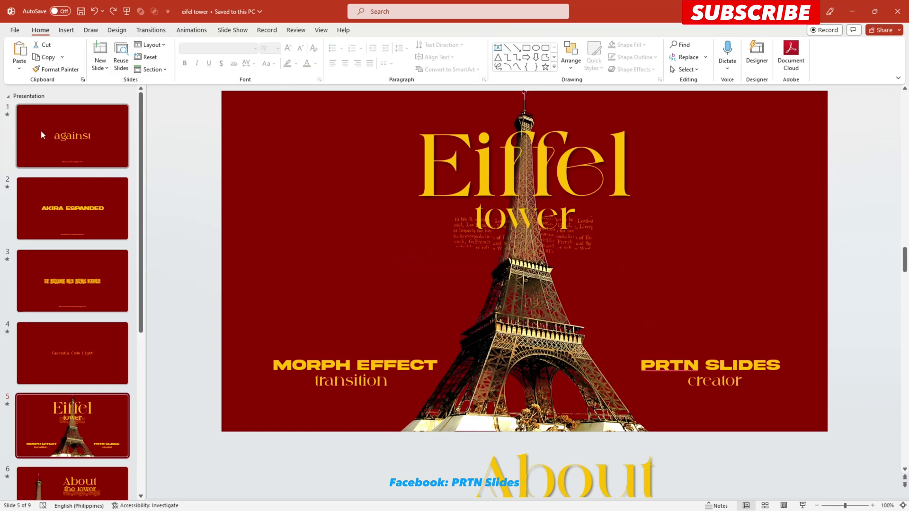
- Review the font samples on slides 1–4 and check the Cascadia Code Light text's font
click(56, 137)
click(84, 221)
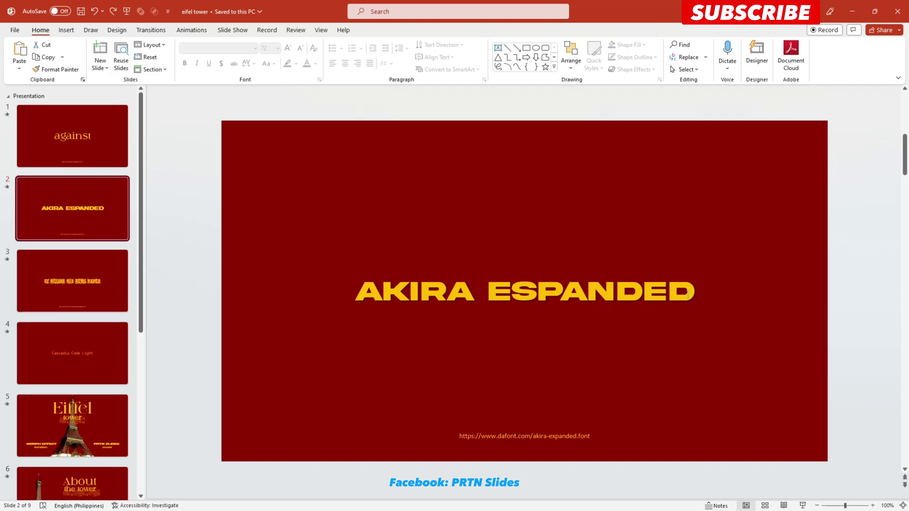
click(86, 290)
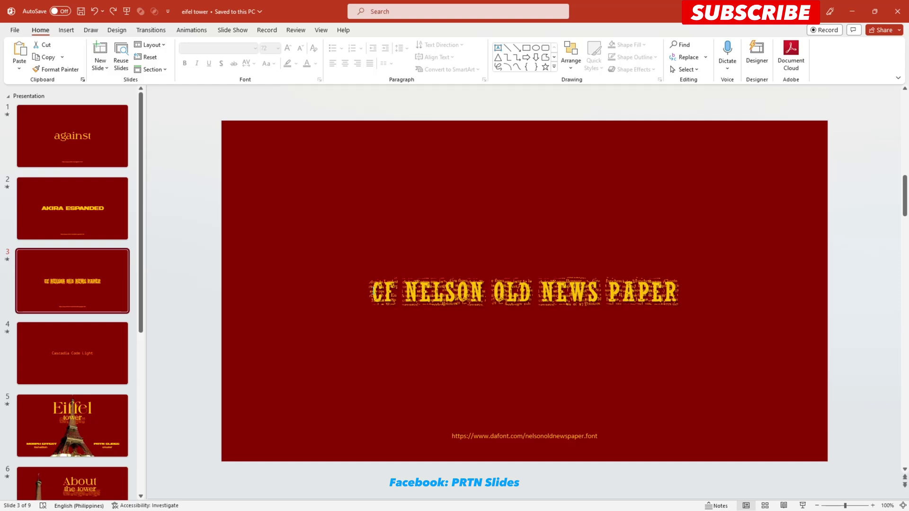
click(103, 364)
click(414, 291)
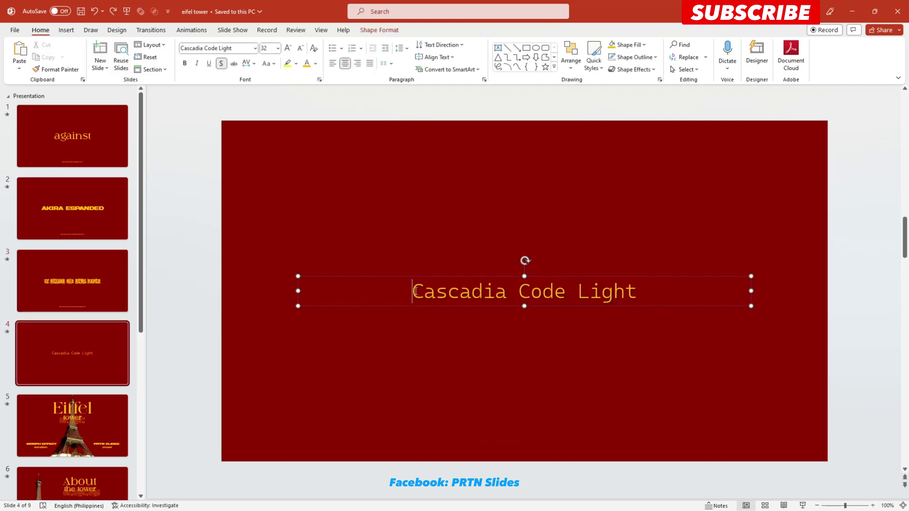
click(372, 209)
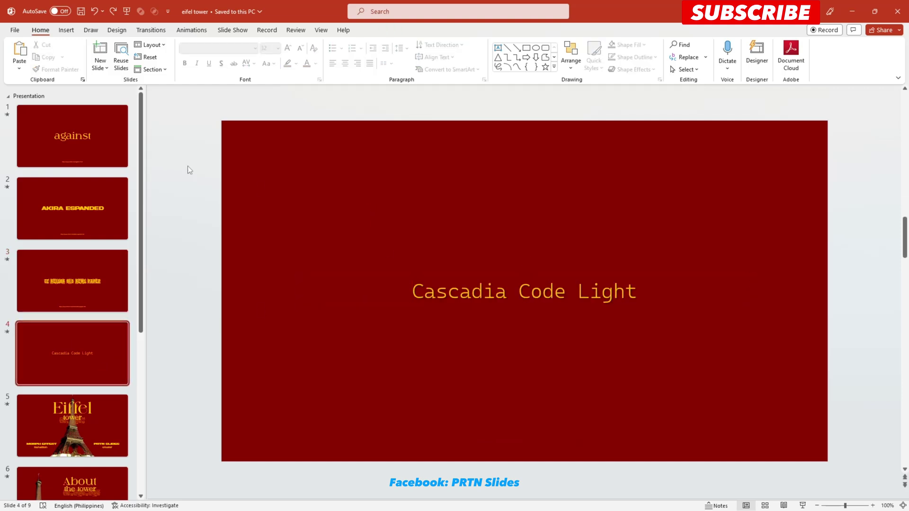
- Flip again through the against, AKIRA ESPANDED, CF Nelson and Cascadia Code Light samples
click(89, 129)
click(95, 213)
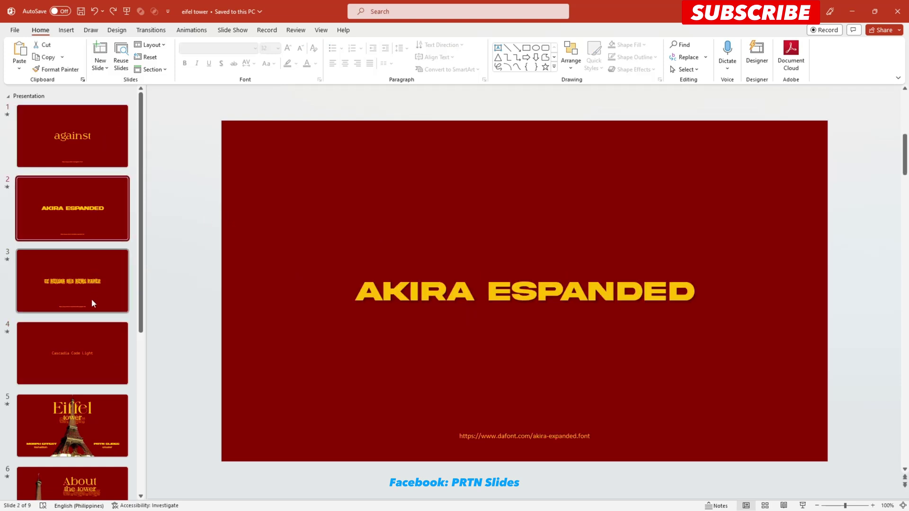
click(92, 301)
click(87, 353)
click(93, 141)
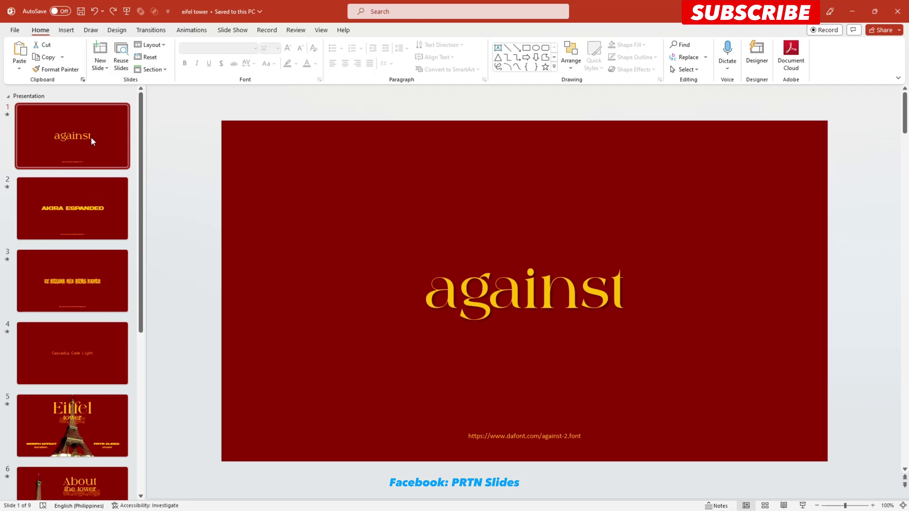
click(195, 119)
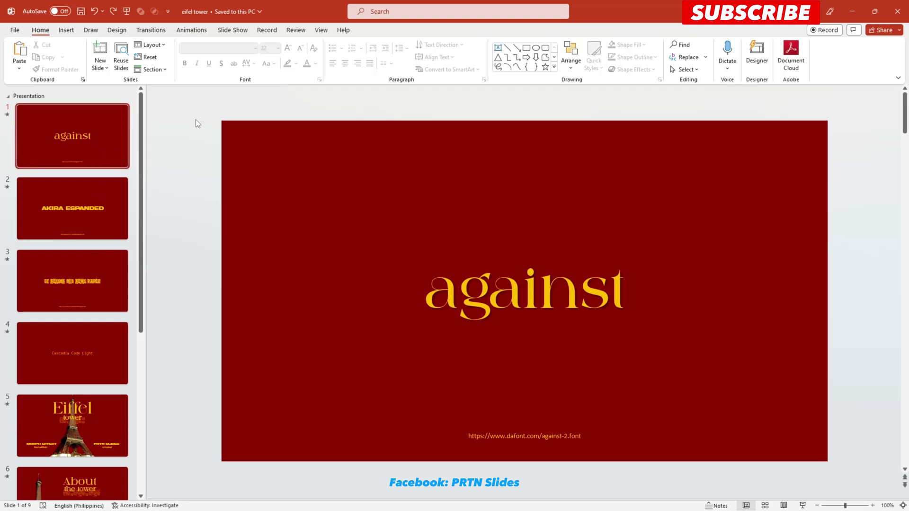
- Step through slides 2–4 and the Eiffel title slide down to blank slide 9
click(83, 209)
click(95, 281)
click(104, 345)
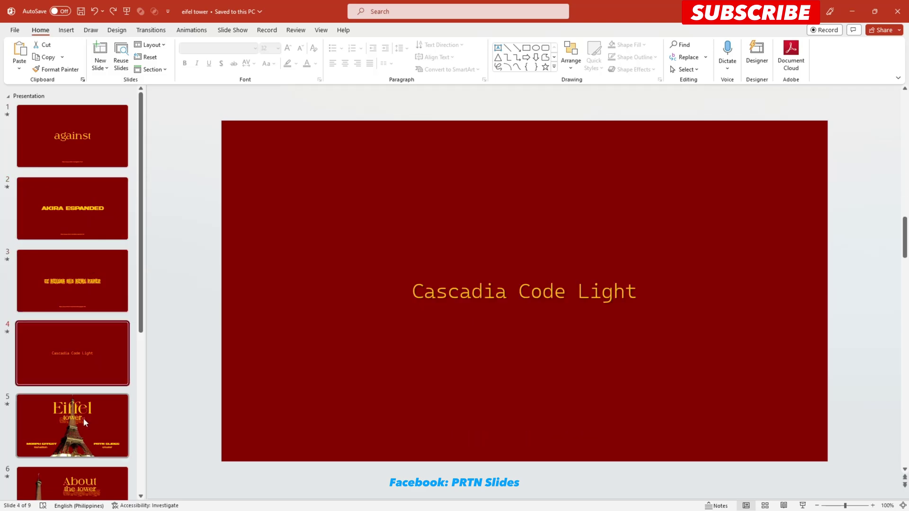
click(83, 419)
scroll(326, 179, down, 4)
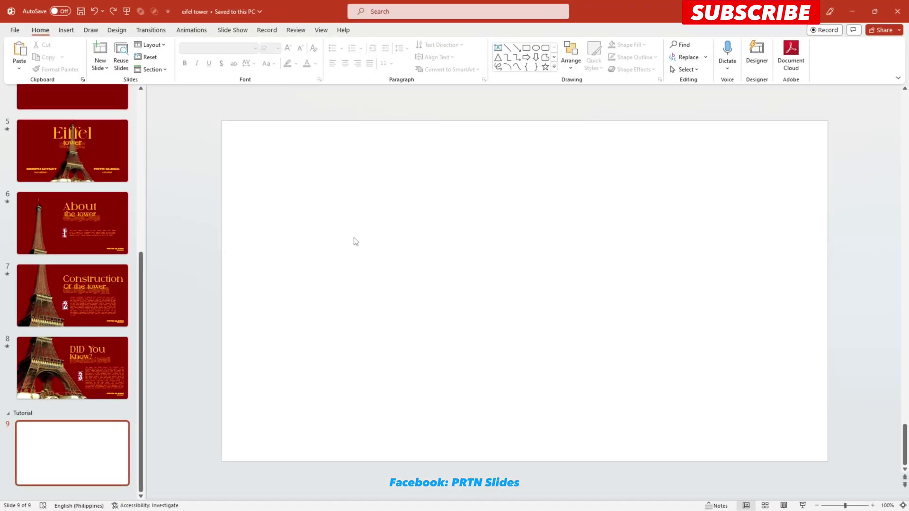
right_click(352, 189)
- Give slide 9 a solid dark red background from the Recent Colors swatches
click(389, 294)
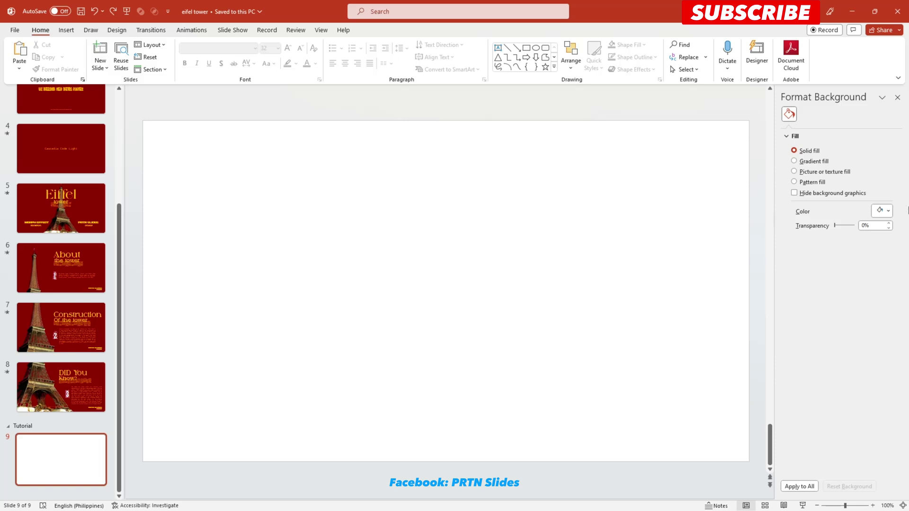
click(888, 211)
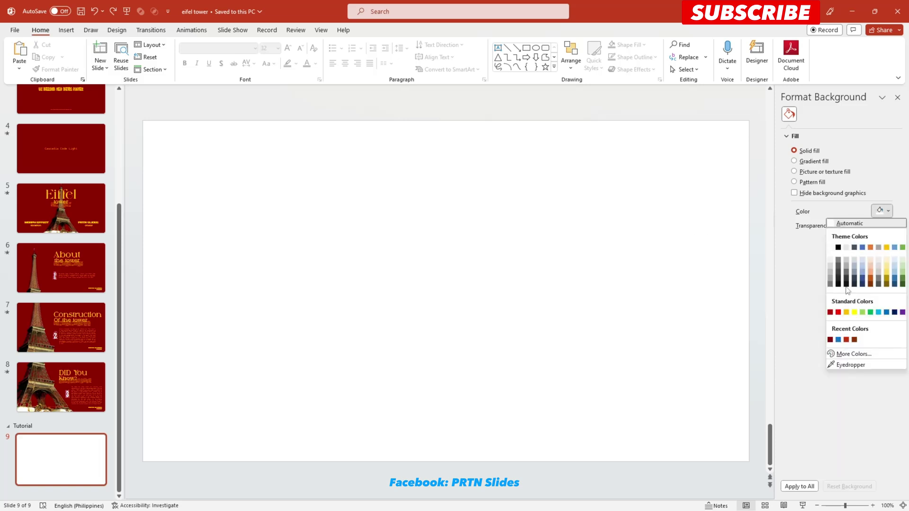
click(831, 340)
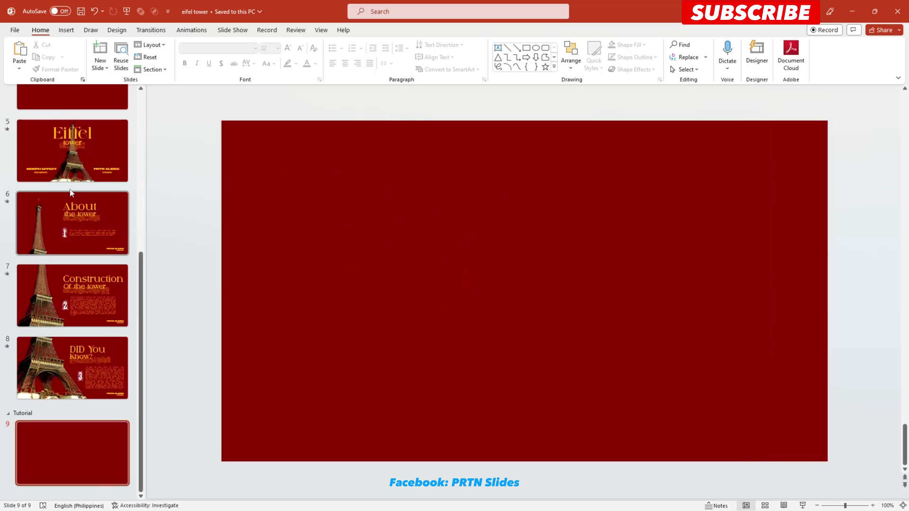
click(50, 156)
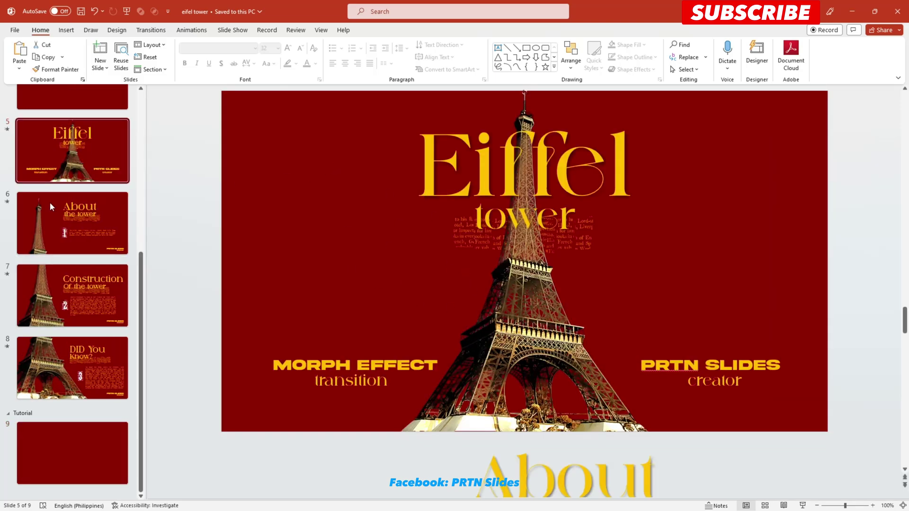
- Paste the Eiffel title slide's tower picture, title and credit texts onto slide 9
click(50, 202)
click(49, 303)
click(73, 443)
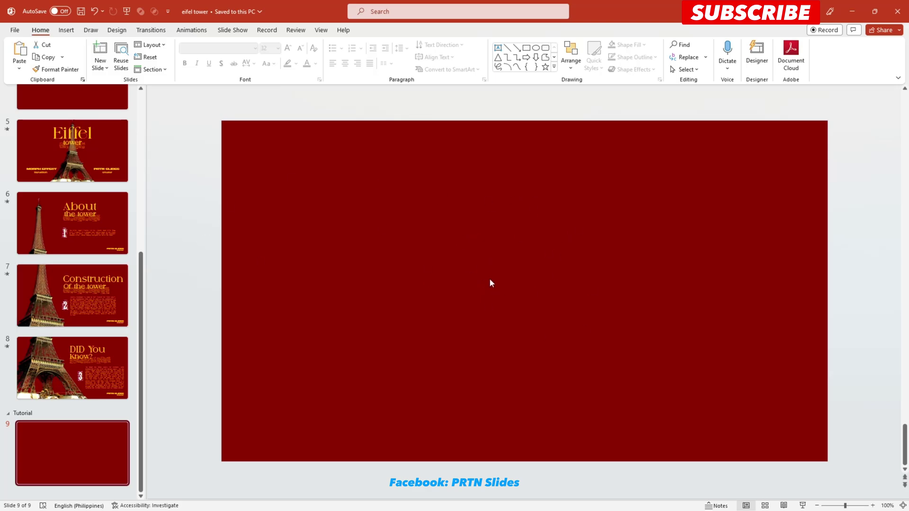
click(95, 137)
scroll(271, 129, down, 3)
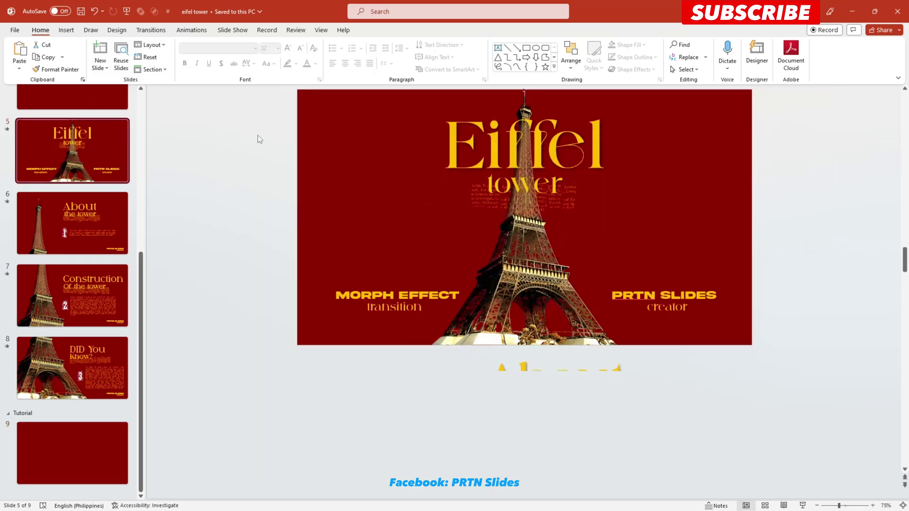
key(ctrl+v)
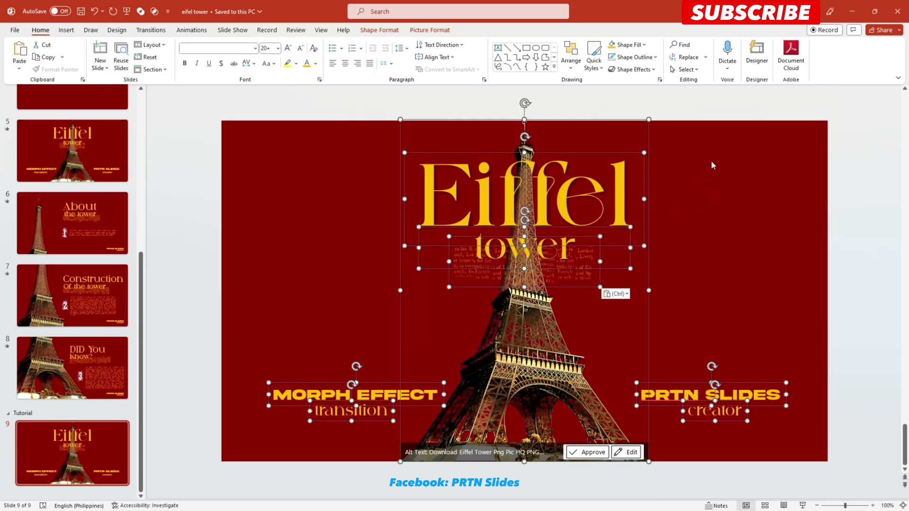
click(724, 189)
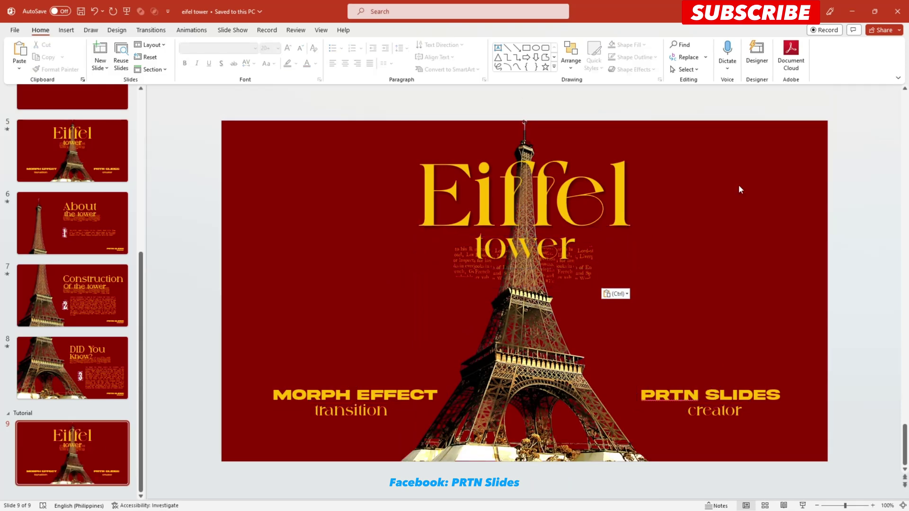
double_click(435, 232)
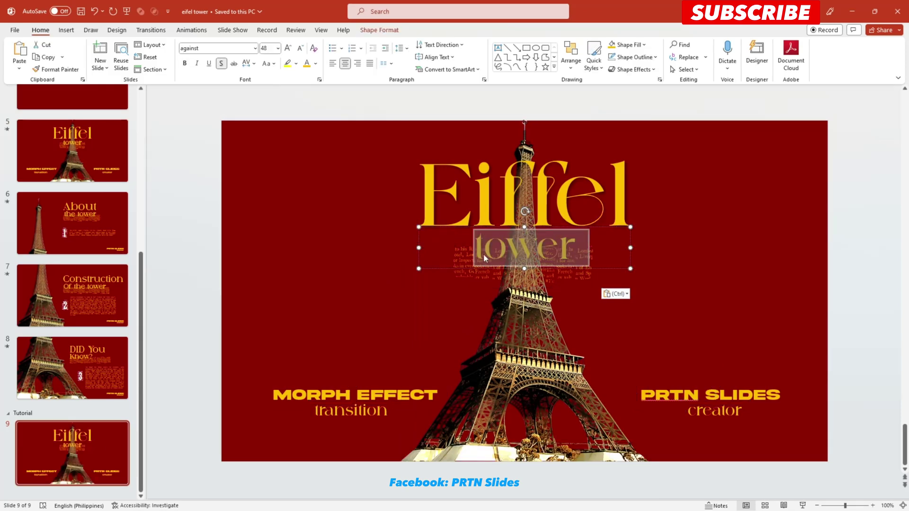
click(343, 204)
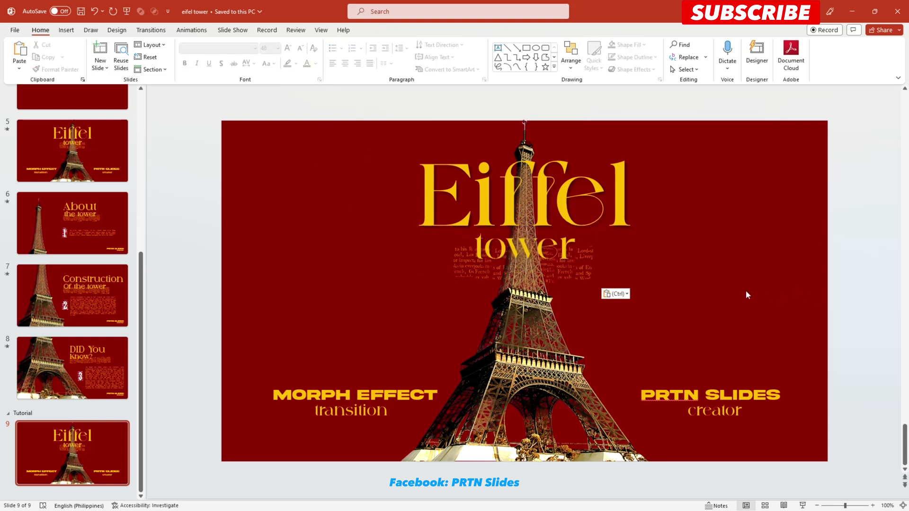
click(497, 195)
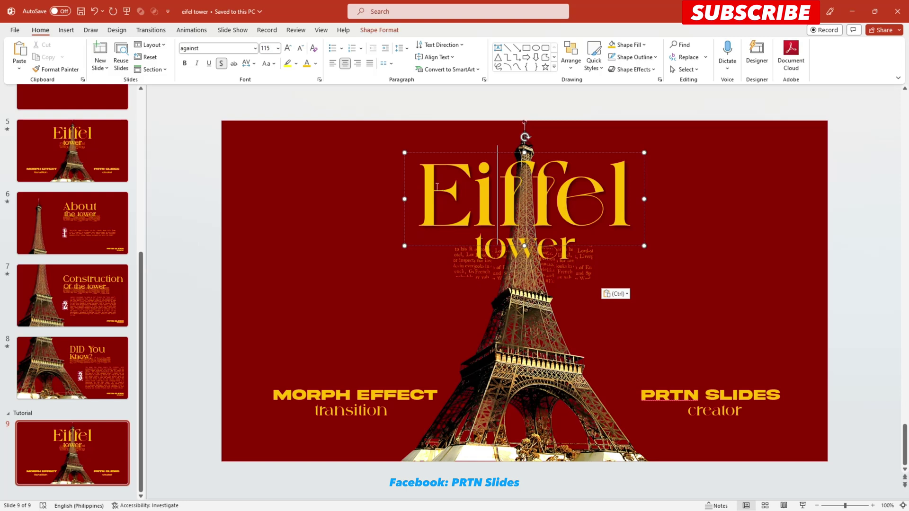
click(335, 221)
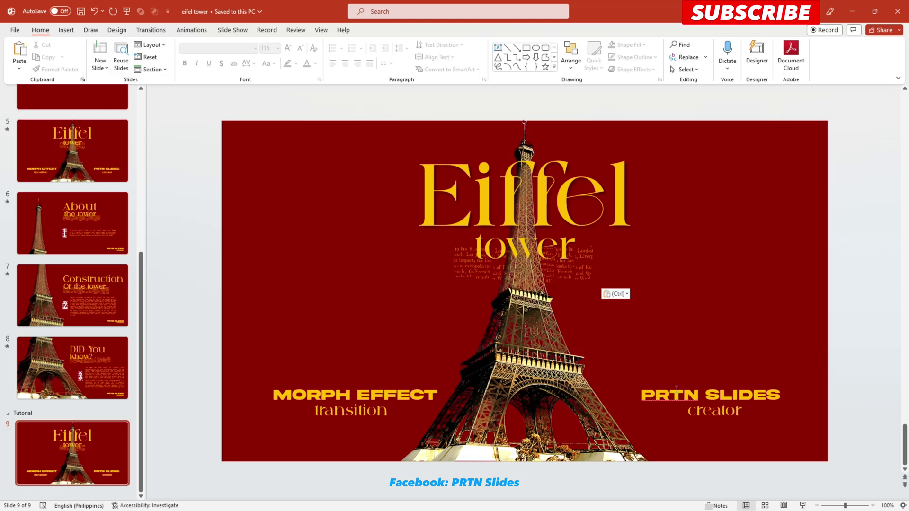
click(607, 184)
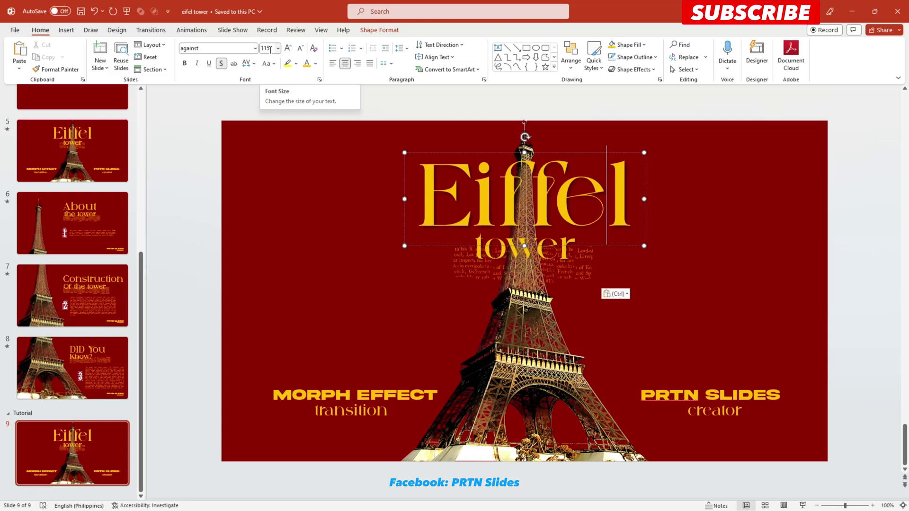
click(497, 261)
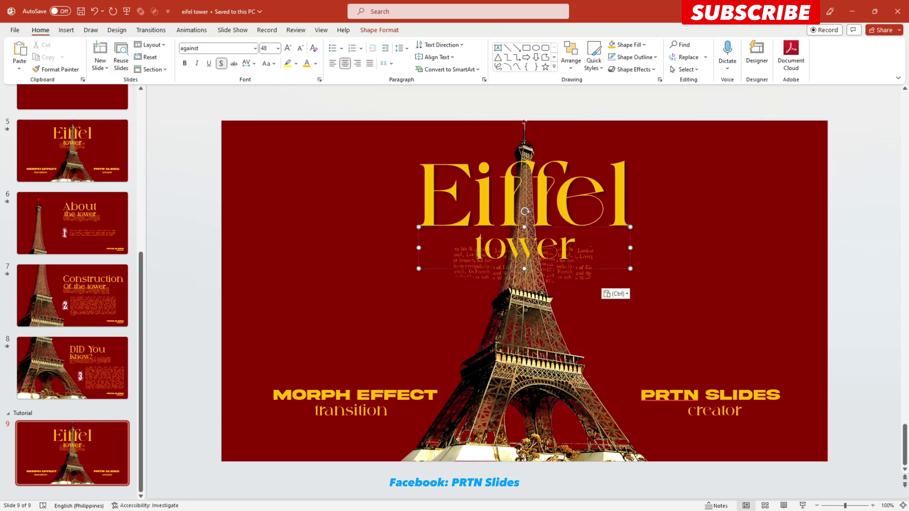
click(739, 210)
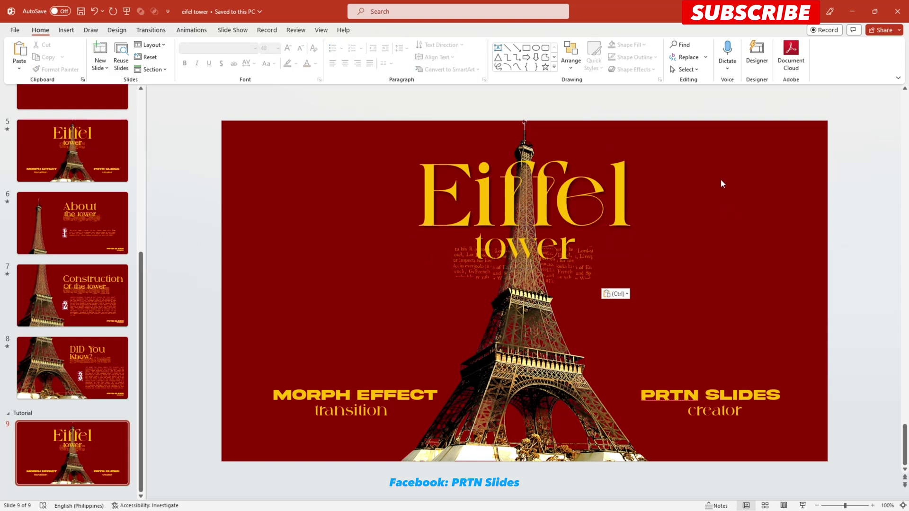
click(396, 387)
click(692, 411)
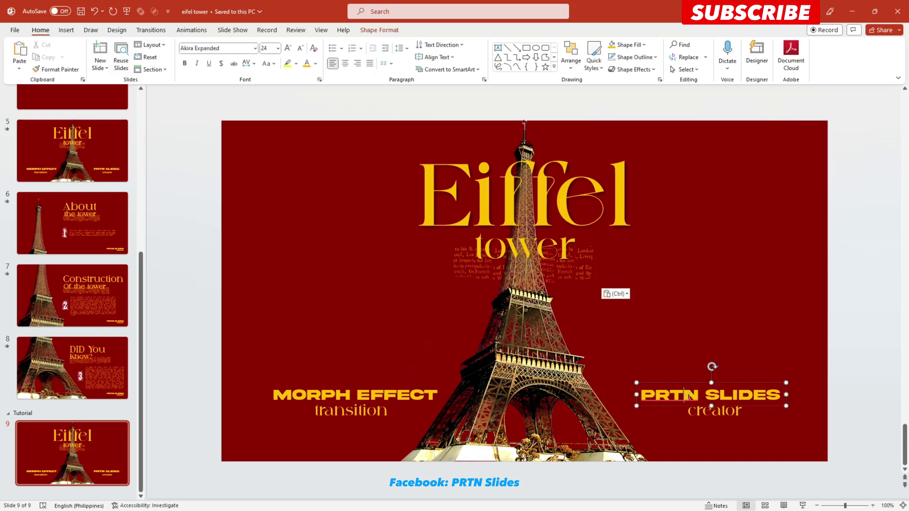
click(697, 412)
click(372, 392)
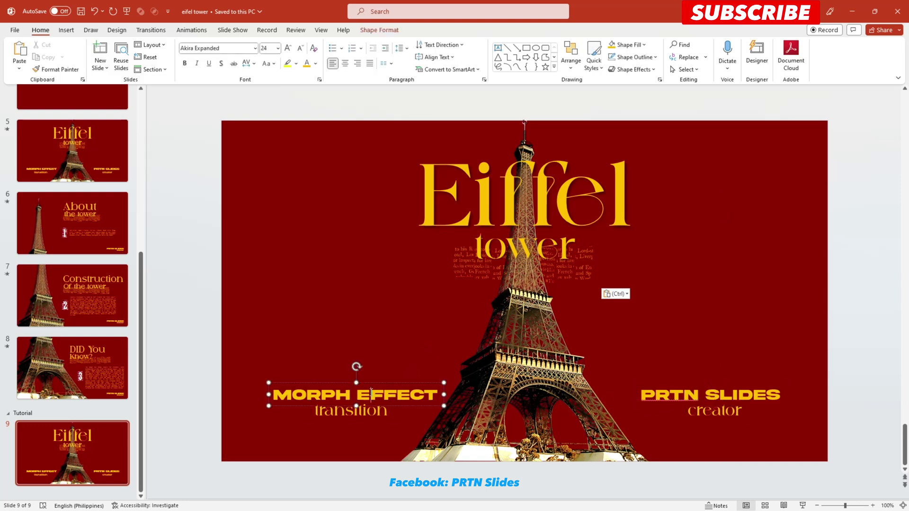
click(345, 411)
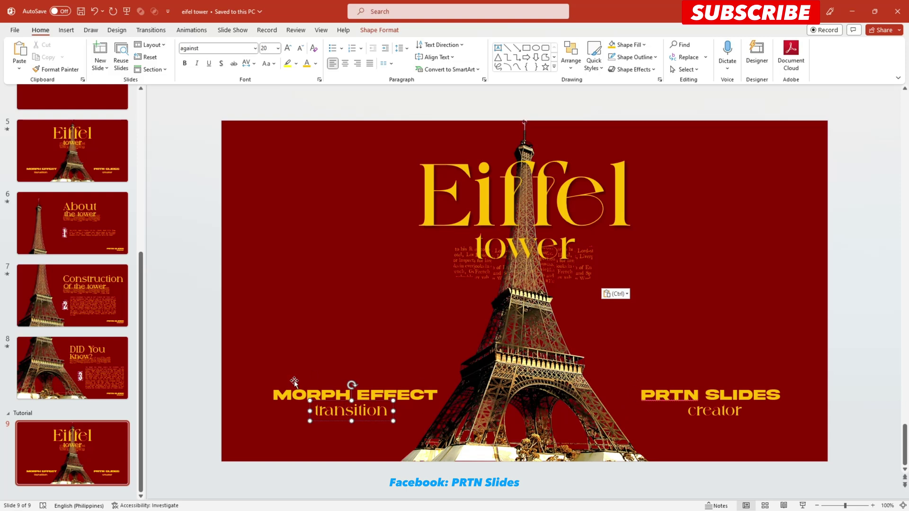
drag(244, 381, 450, 424)
key(Delete)
drag(744, 433, 604, 347)
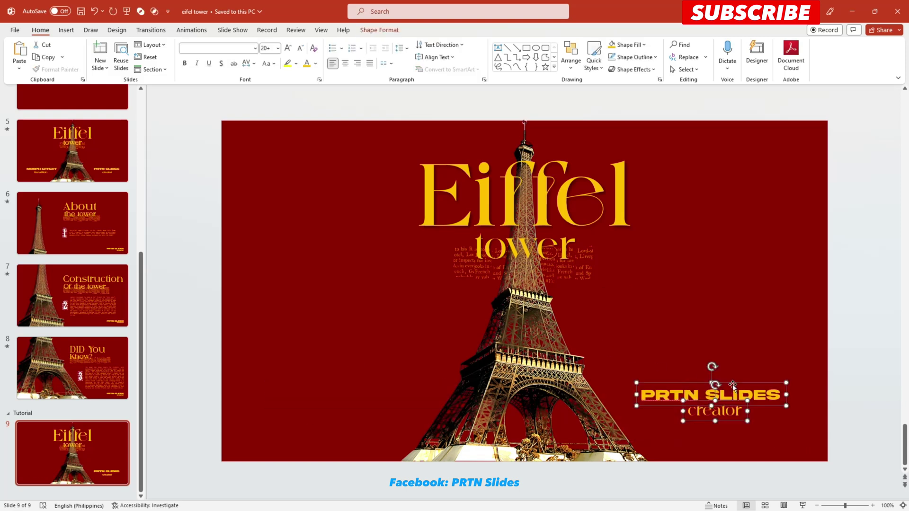
key(Delete)
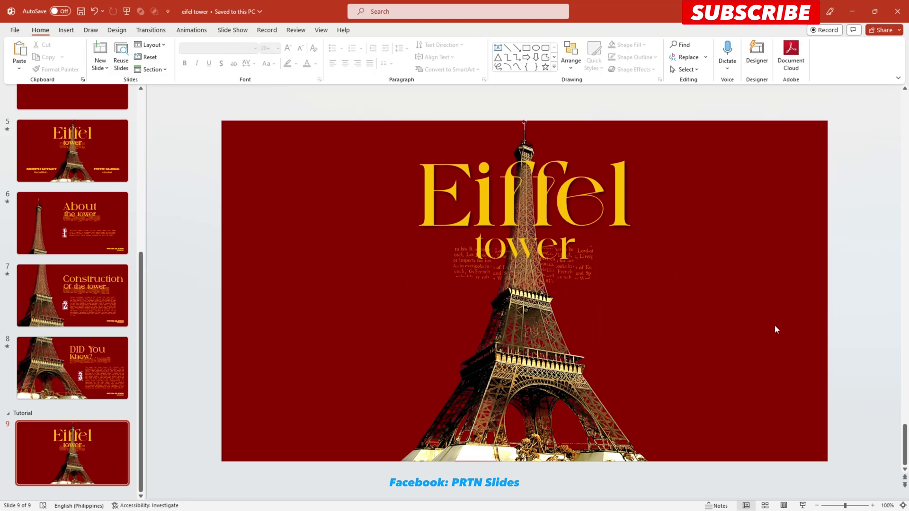
key(ctrl+v)
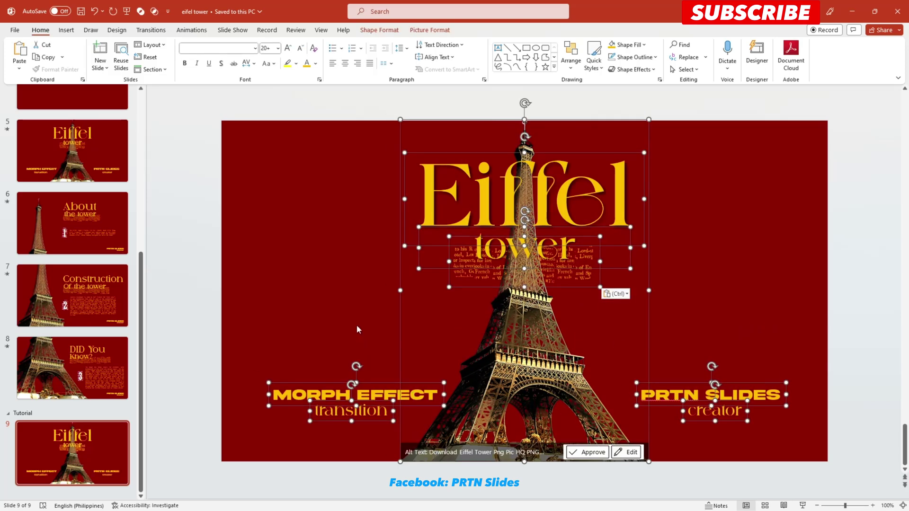
key(ctrl+a)
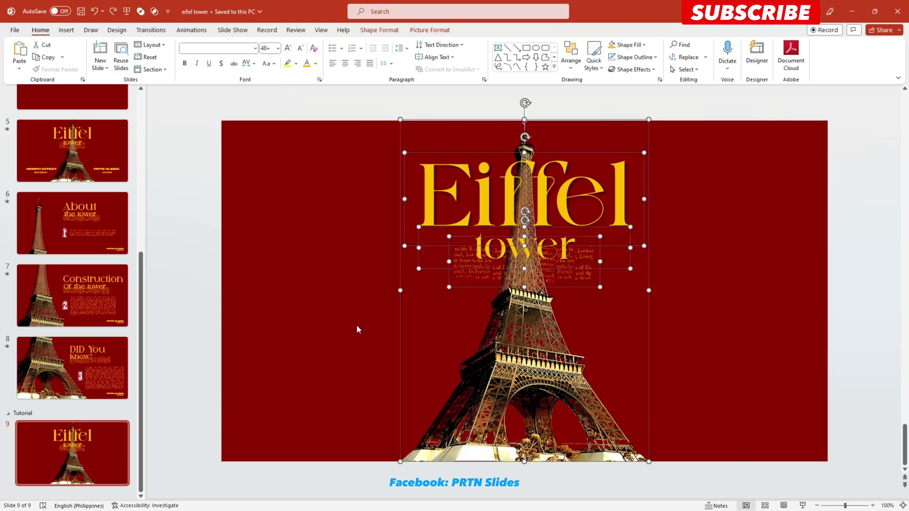
key(Delete)
key(ctrl+v)
click(356, 325)
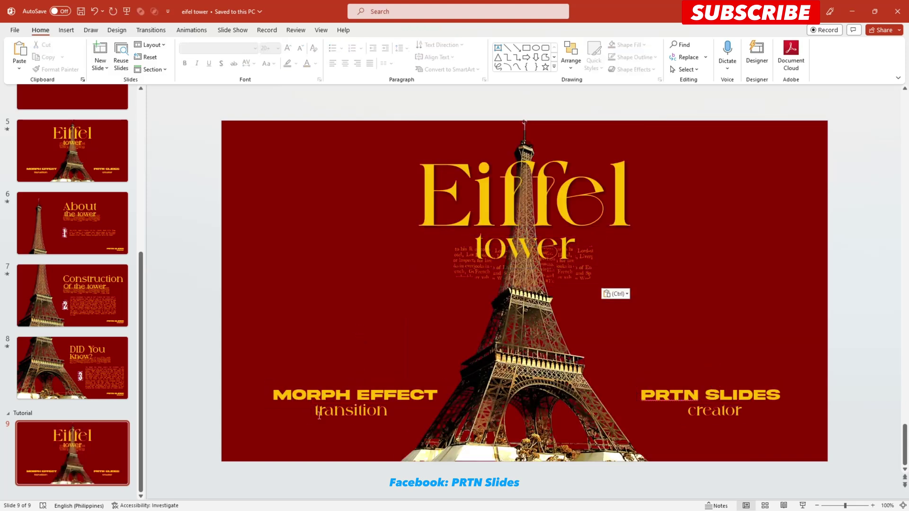